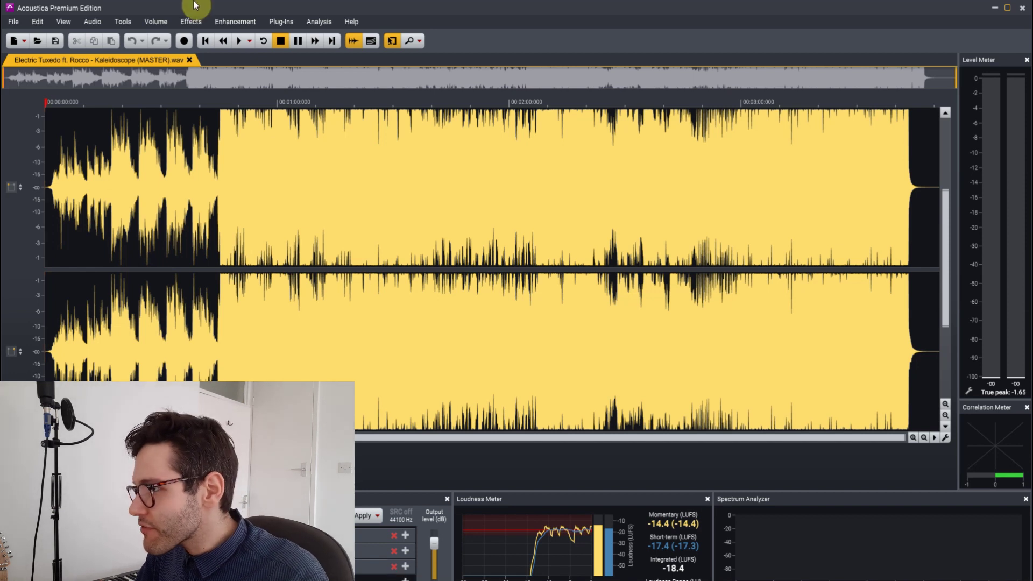
Open the Remix tool for the track, keeping the stem format "Vocals, drums, bass and other".
click(124, 21)
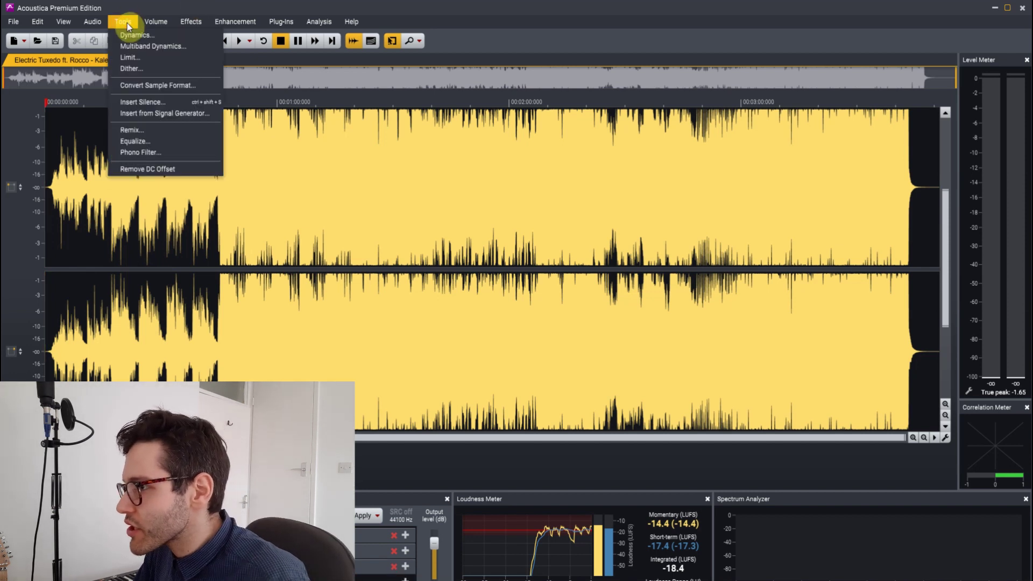
click(164, 131)
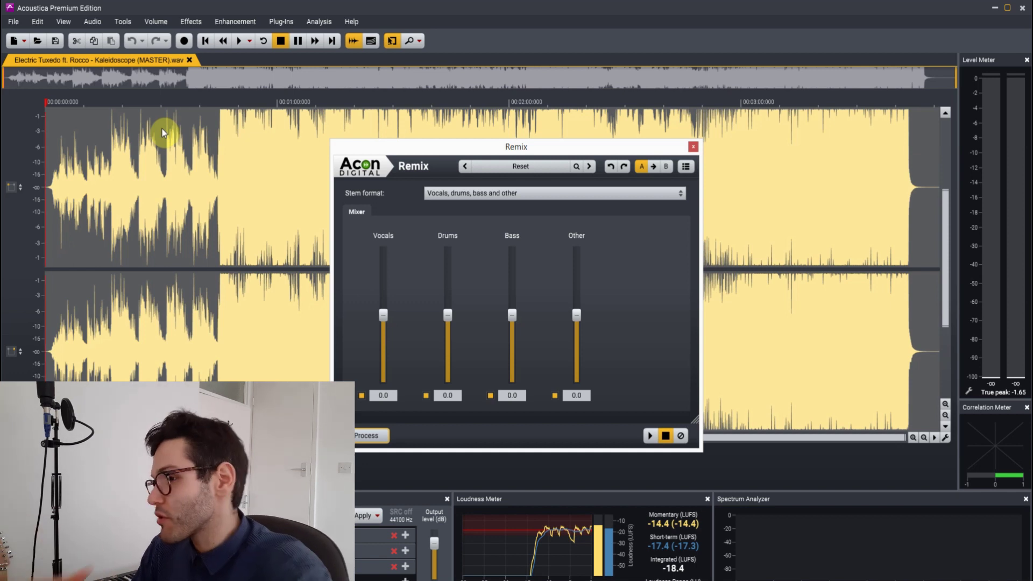
click(519, 193)
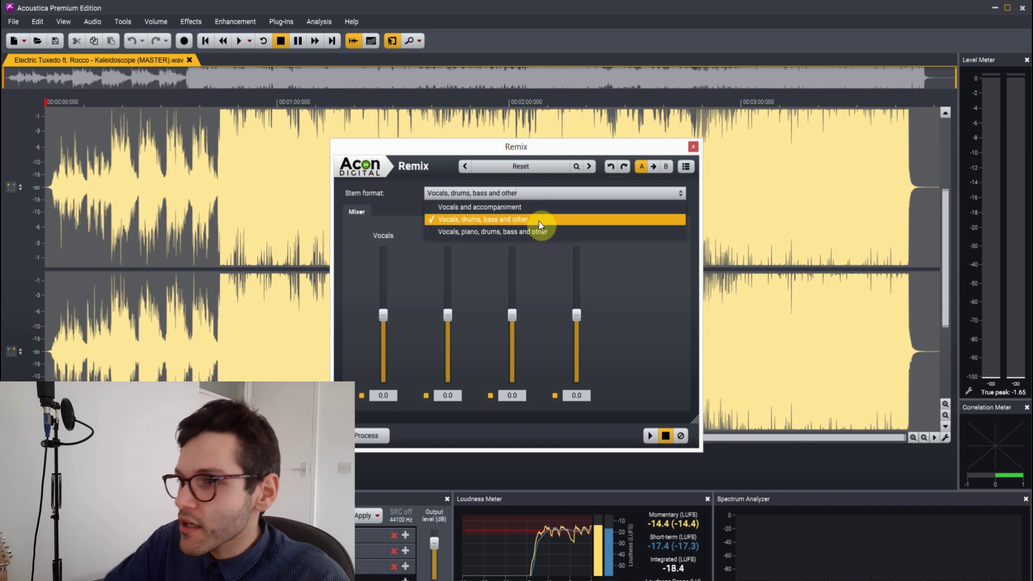
click(547, 266)
mouse_move(512, 315)
mouse_down()
mouse_move(511, 254)
mouse_move(512, 314)
mouse_up()
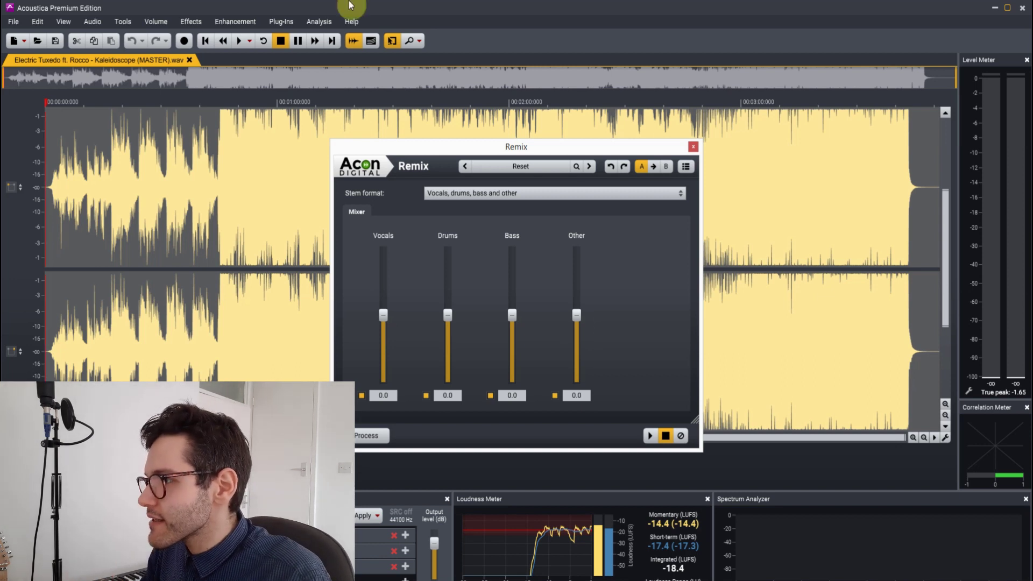
Play the track from shortly before the loud section and mute the Drums, Bass and Other stems to hear only Vocals.
click(210, 102)
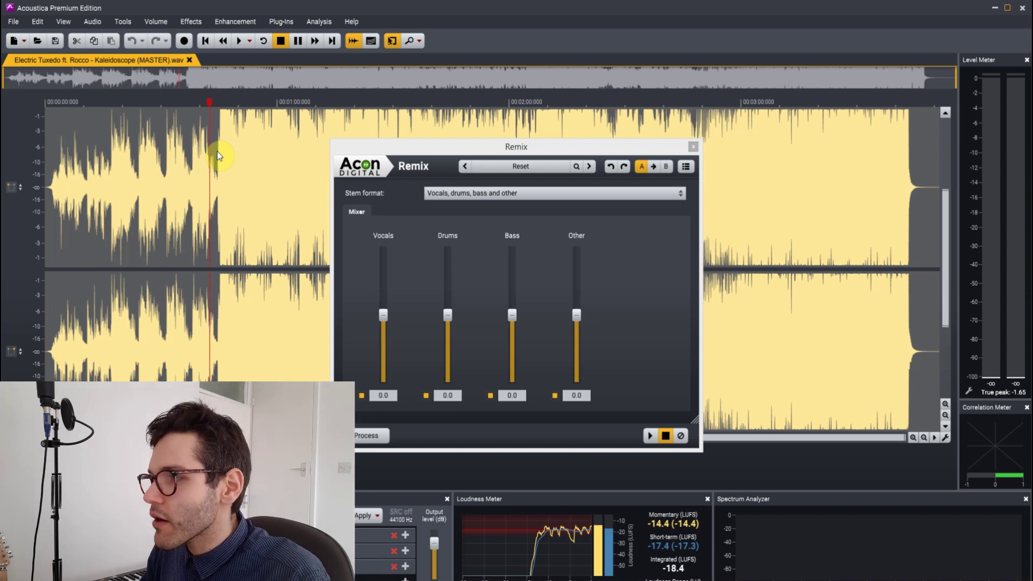
key(space)
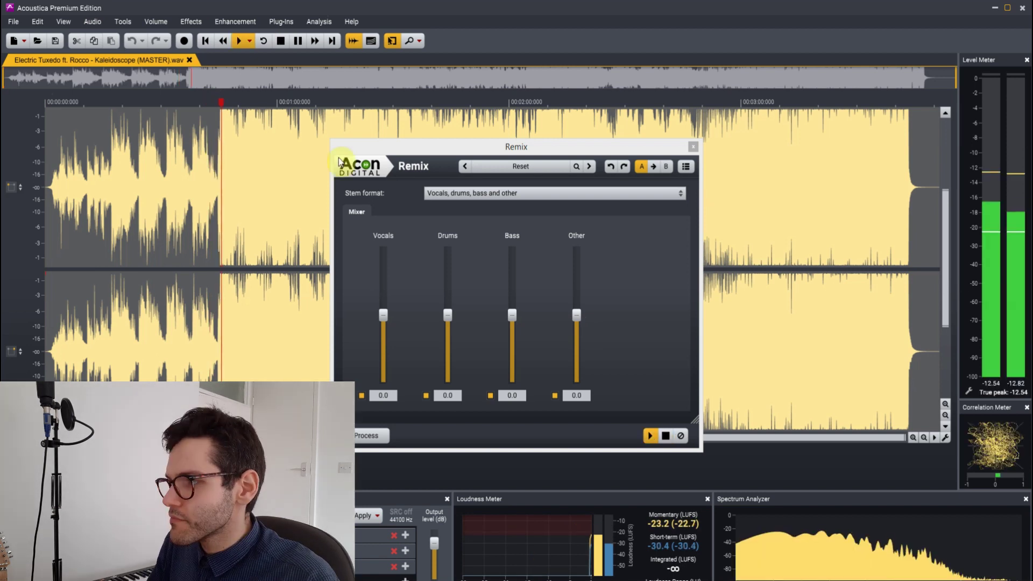
click(426, 396)
click(489, 396)
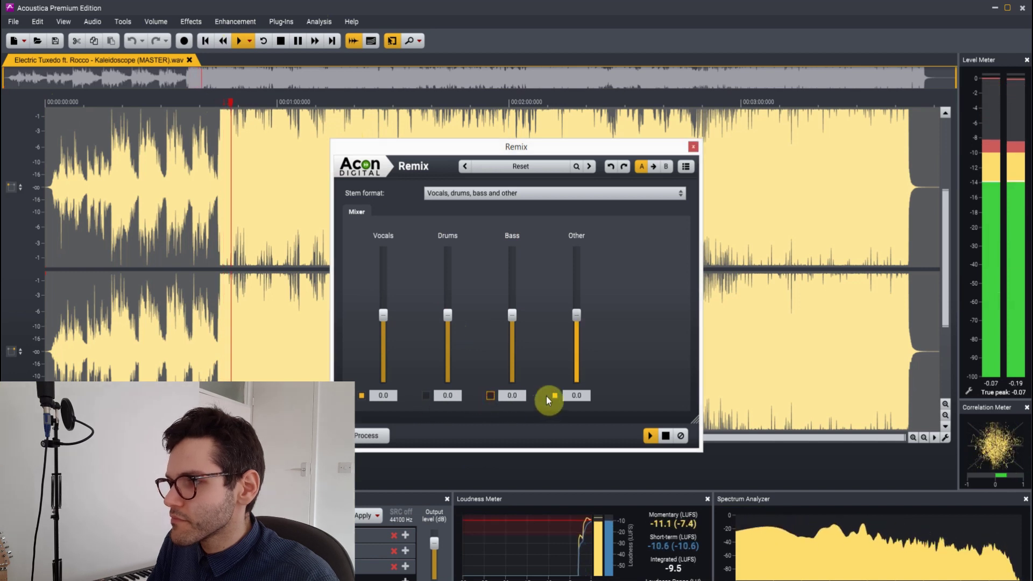
click(555, 396)
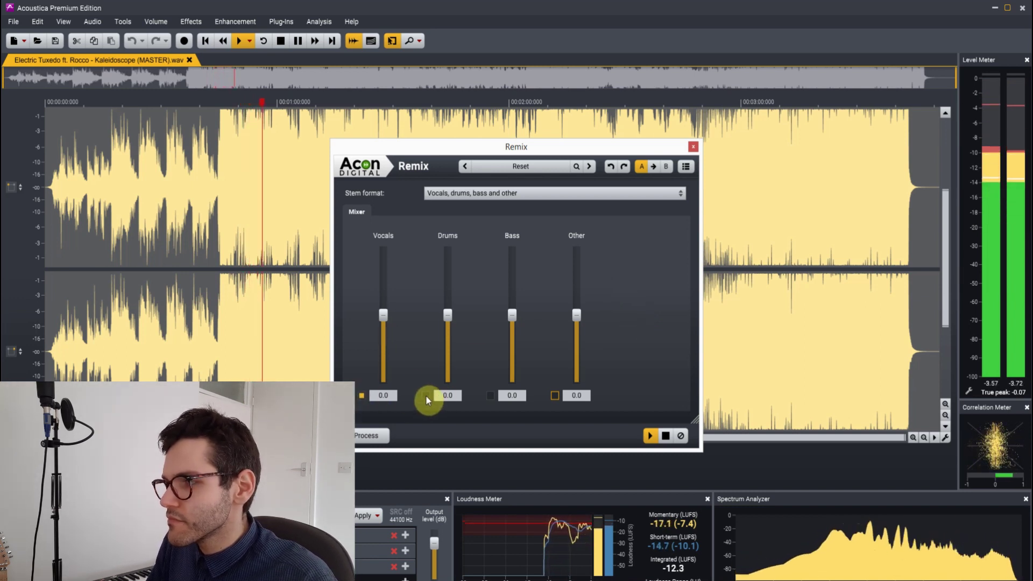
Mute Vocals and audition the Drums stem alone, followed by the Bass stem alone.
click(361, 396)
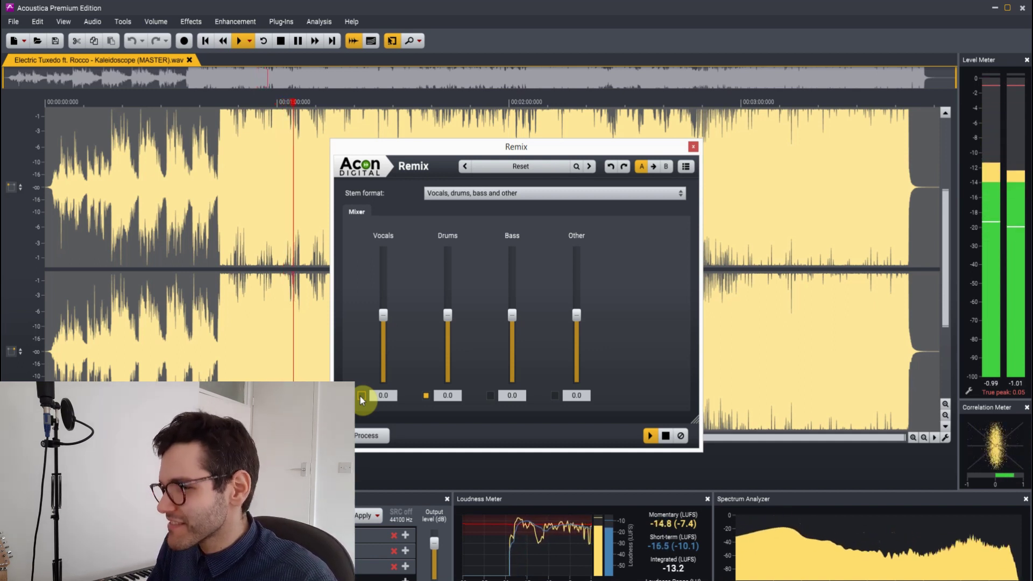
click(490, 396)
click(426, 396)
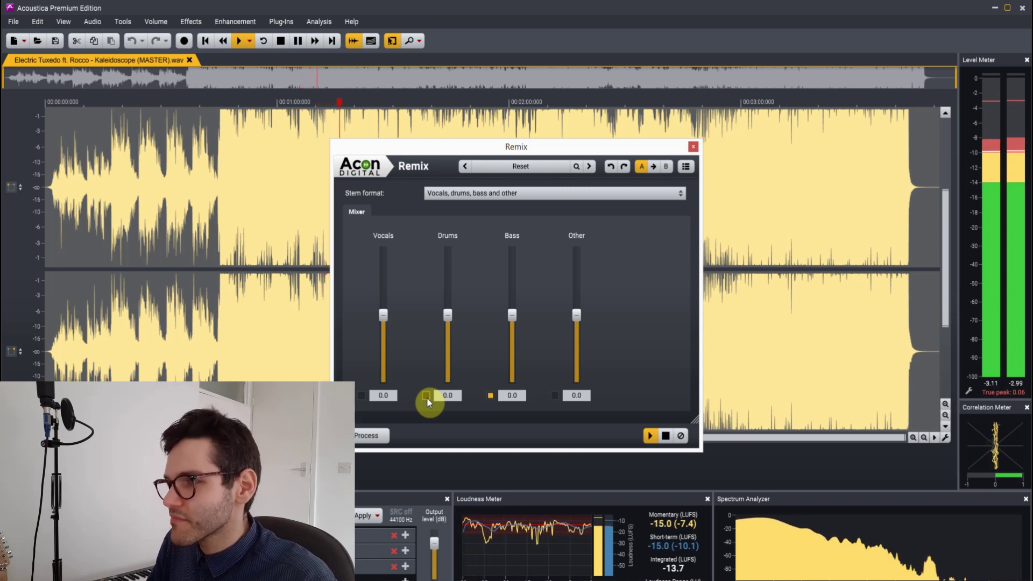
Audition the Other stem without bass, and switch over to the Drums stem alone.
click(555, 395)
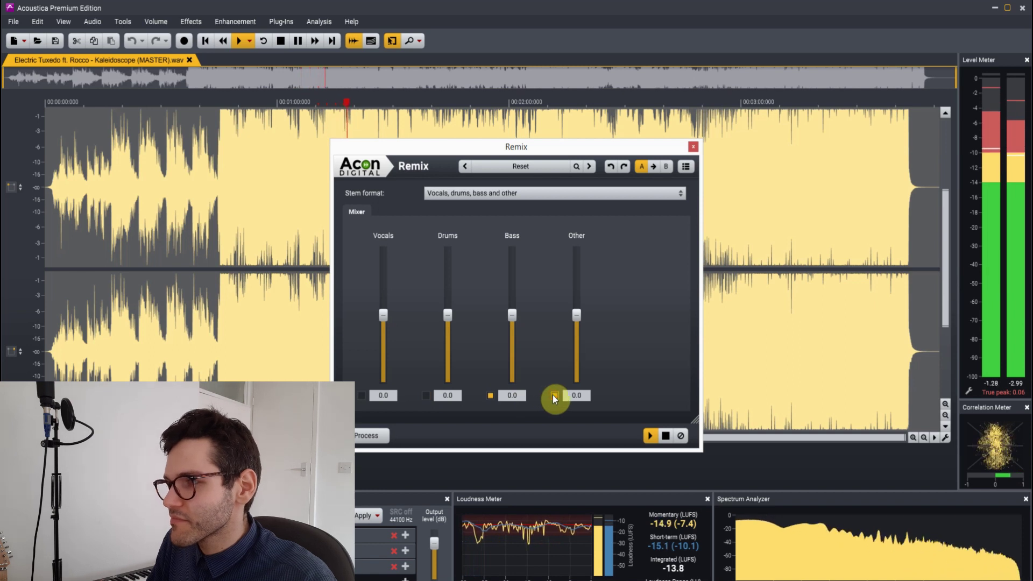
click(490, 396)
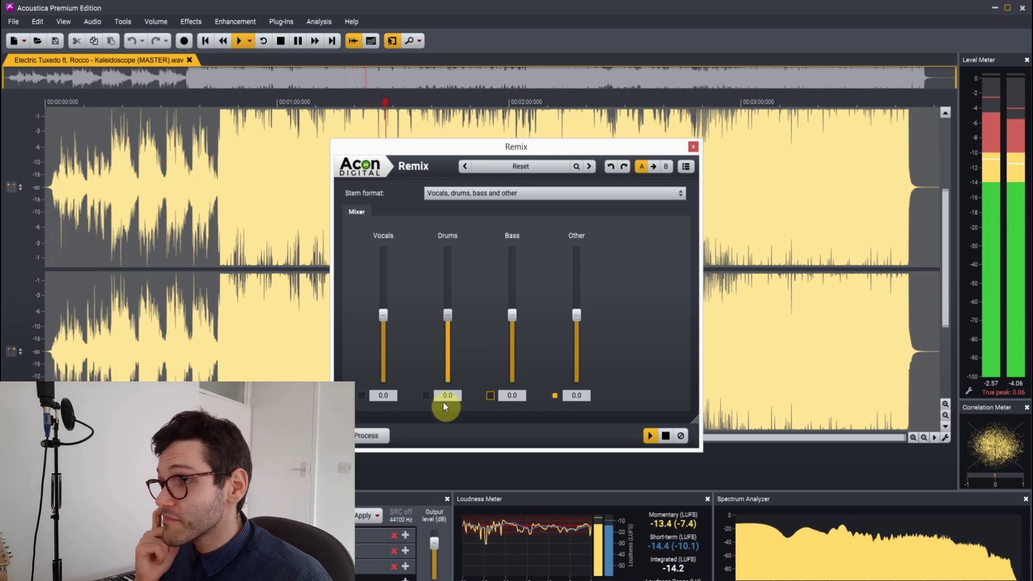
click(426, 395)
click(552, 396)
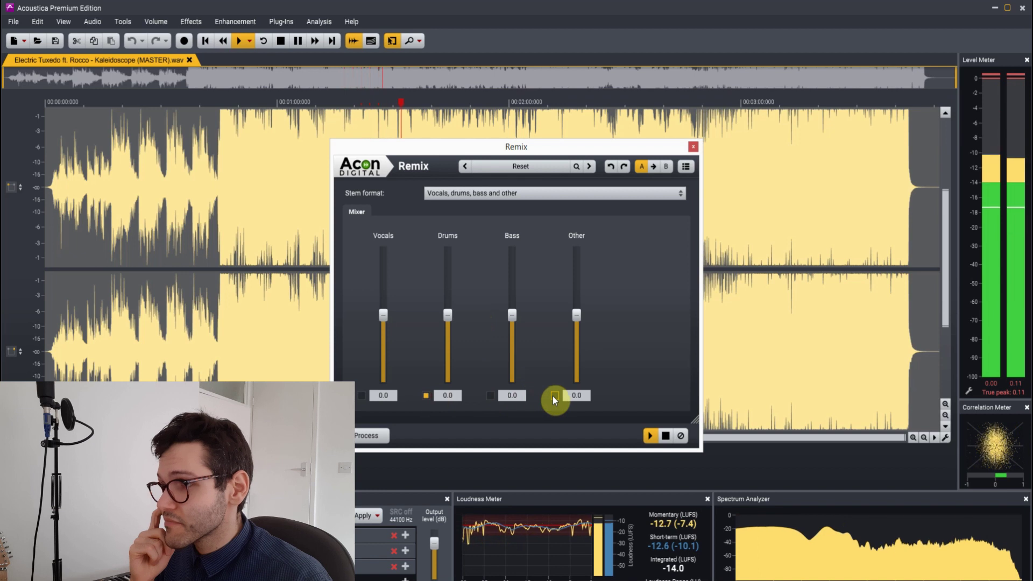
Mute Drums, briefly audition the Bass stem, and switch over to the Other stem alone.
click(425, 396)
click(489, 396)
click(490, 396)
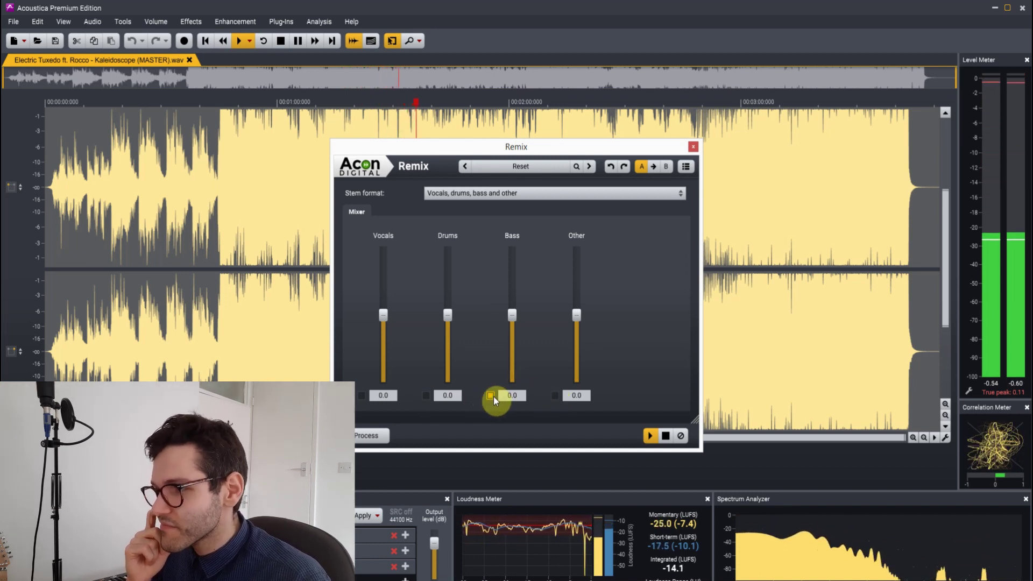
click(554, 396)
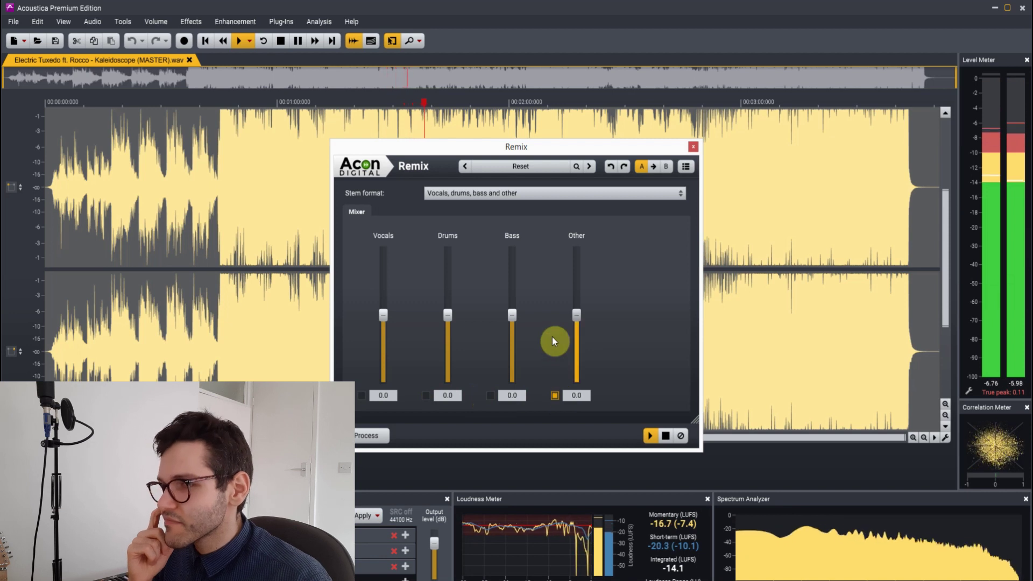
Mute Other and audition the Vocals stem alone, followed by the Drums stem alone.
click(555, 395)
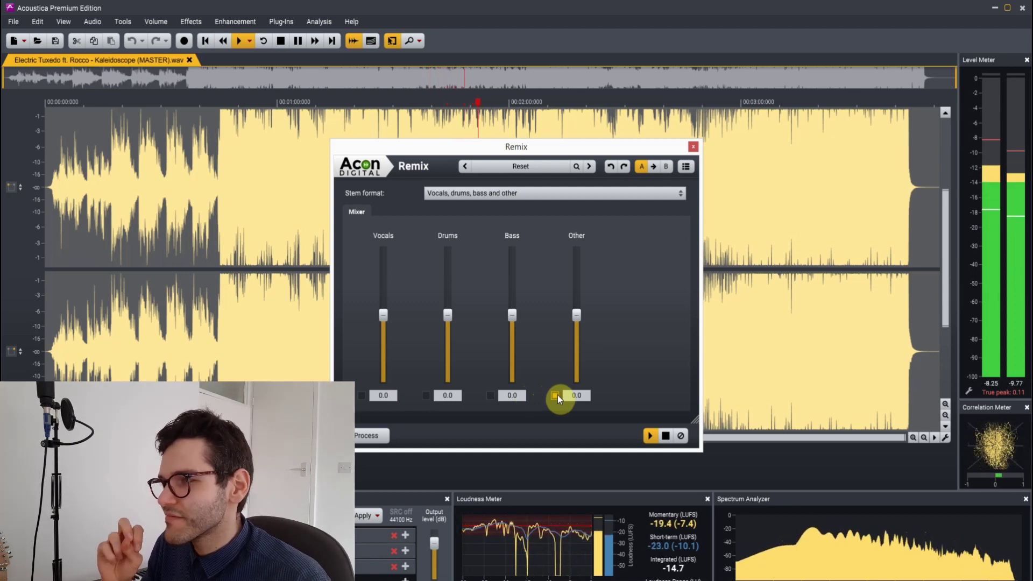
click(361, 395)
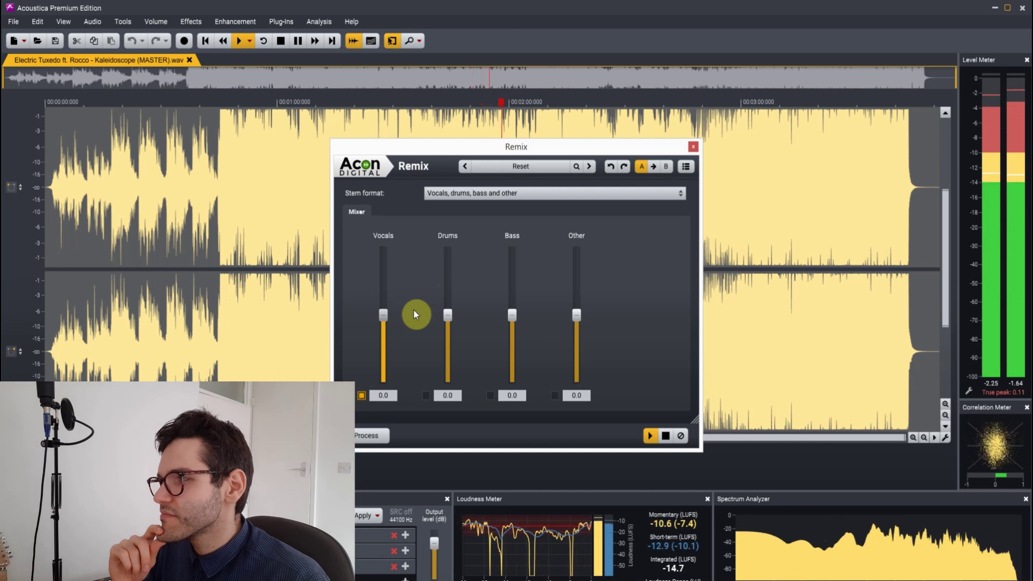
click(362, 395)
click(426, 396)
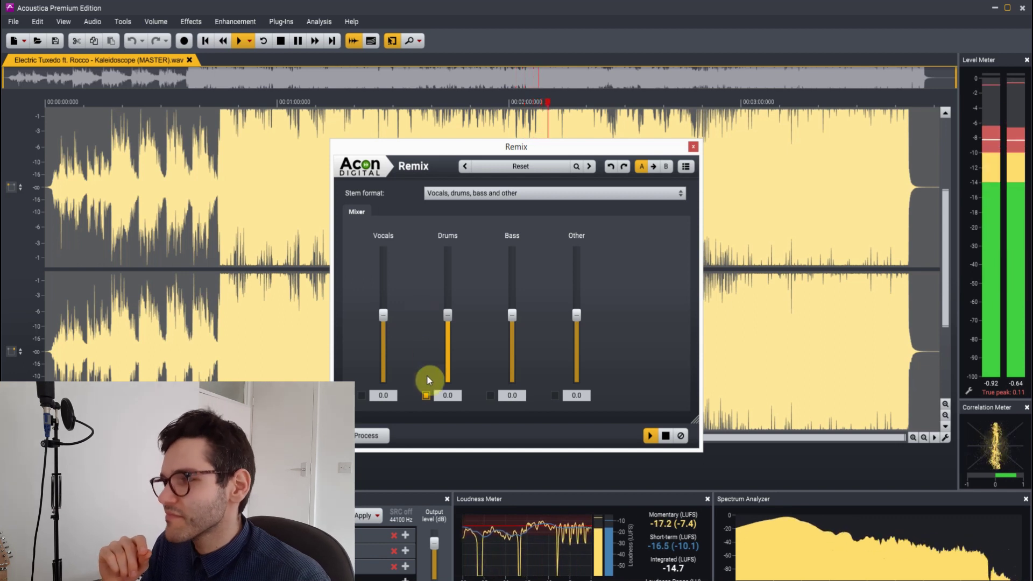
Audition the Bass and Other stems together, and switch over to the Vocals stem alone.
click(490, 395)
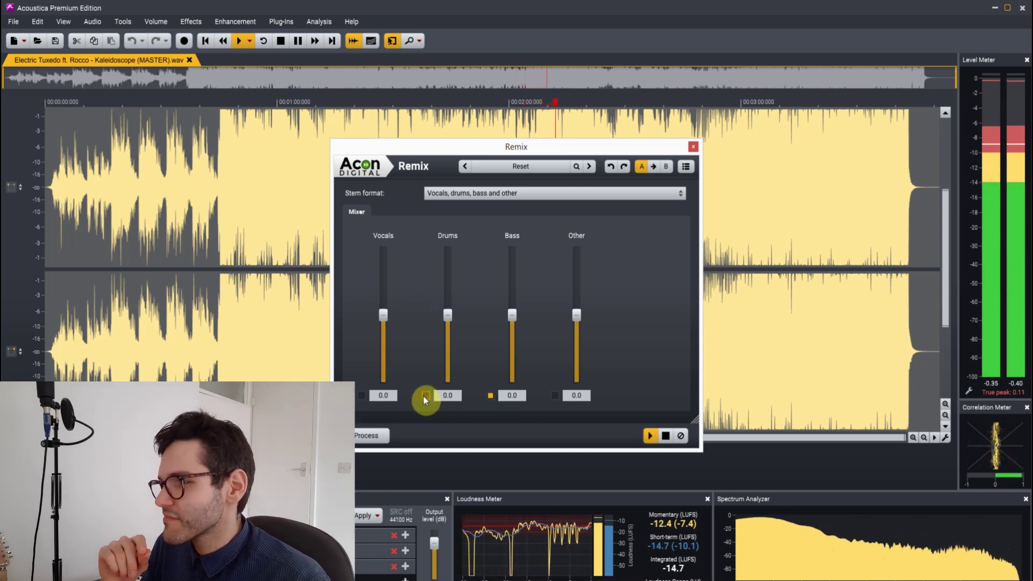
click(555, 395)
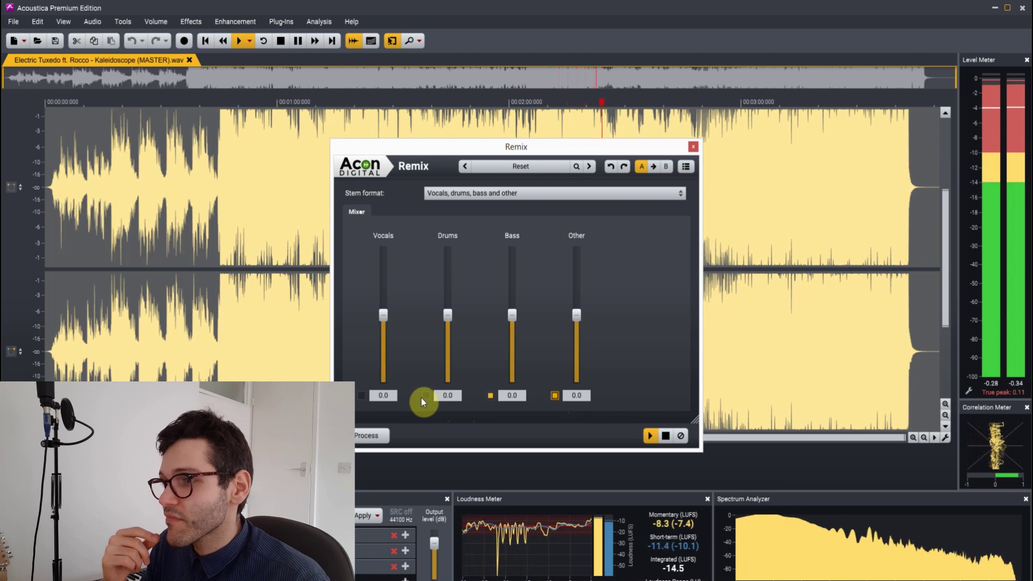
click(363, 396)
click(490, 395)
click(555, 395)
click(556, 395)
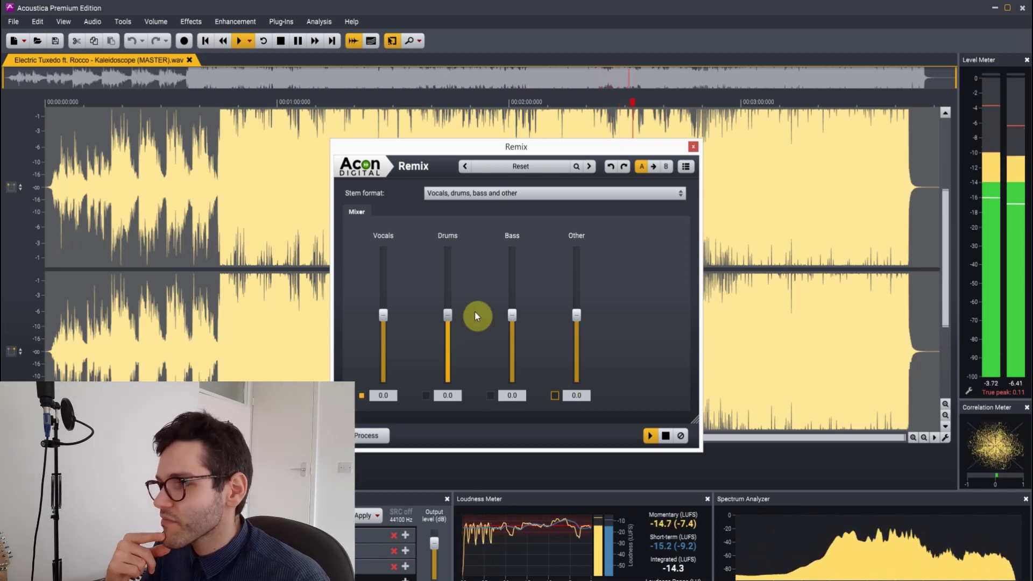
Compare Drums with and without Vocals, and re-enable Bass and Other to hear all four stems.
click(426, 396)
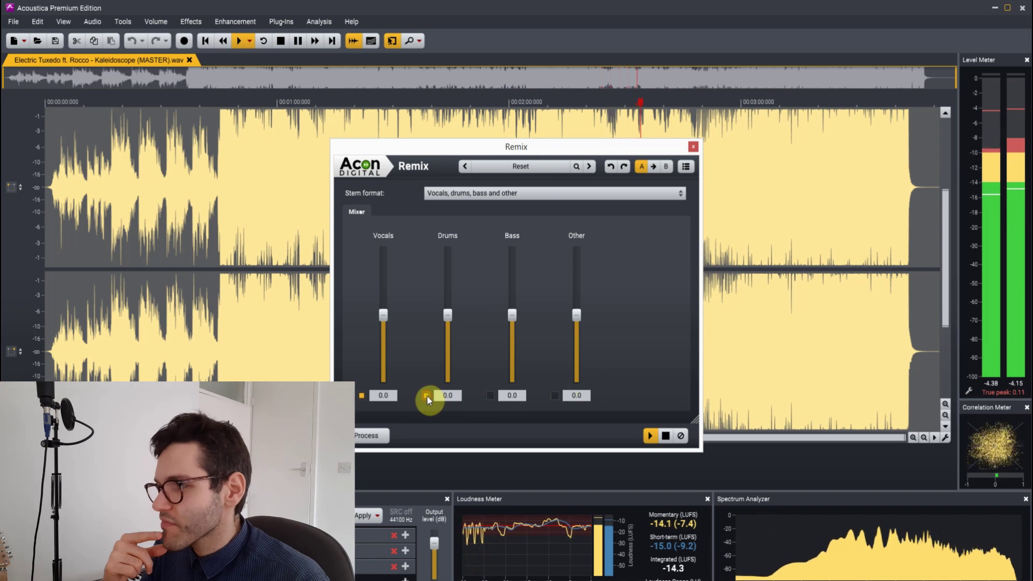
click(362, 397)
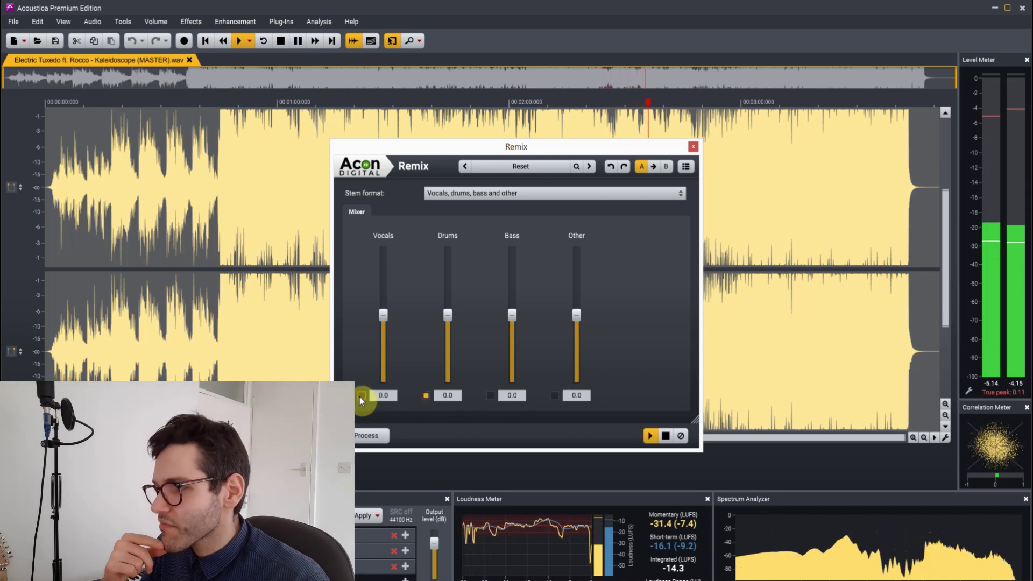
click(361, 396)
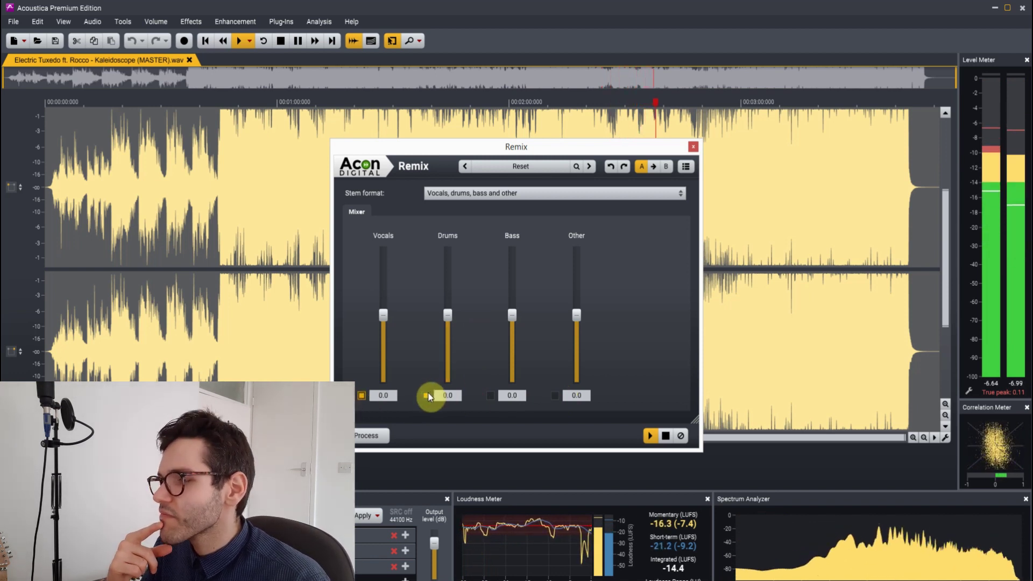
click(491, 396)
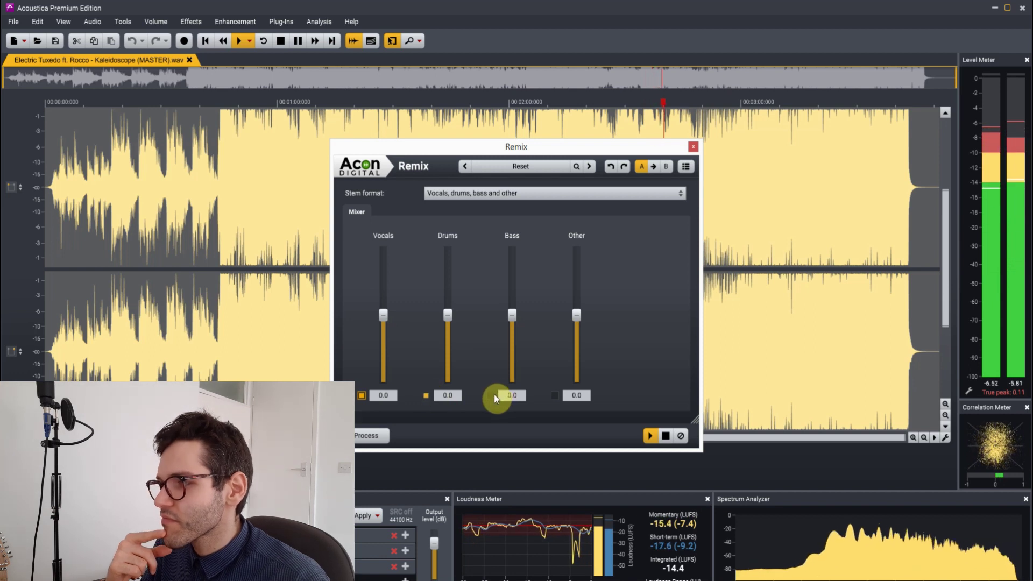
click(555, 396)
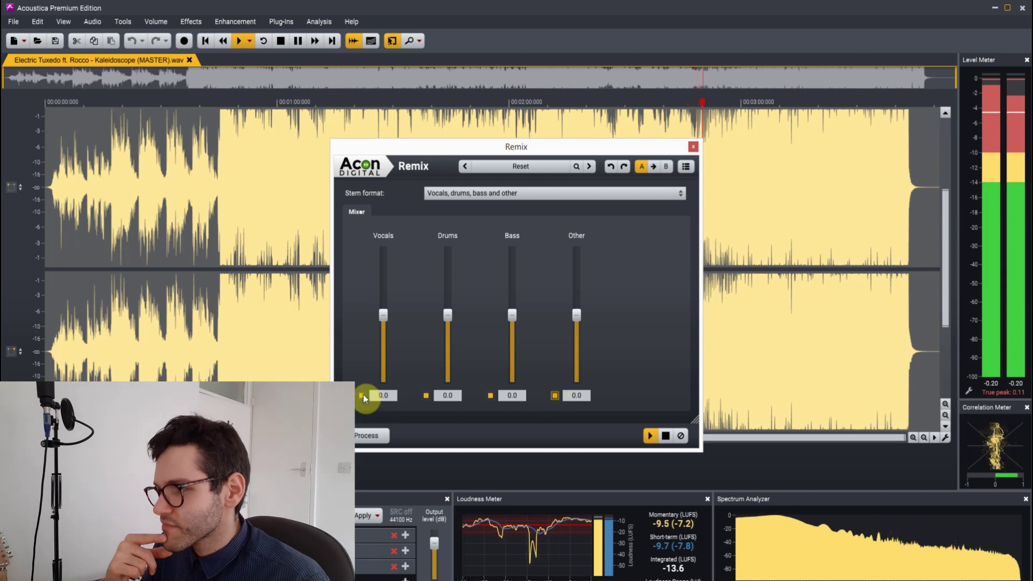
Mute Vocals, Drums and Other to isolate the Bass stem, and bring Other back in with it.
click(363, 395)
click(426, 396)
click(555, 396)
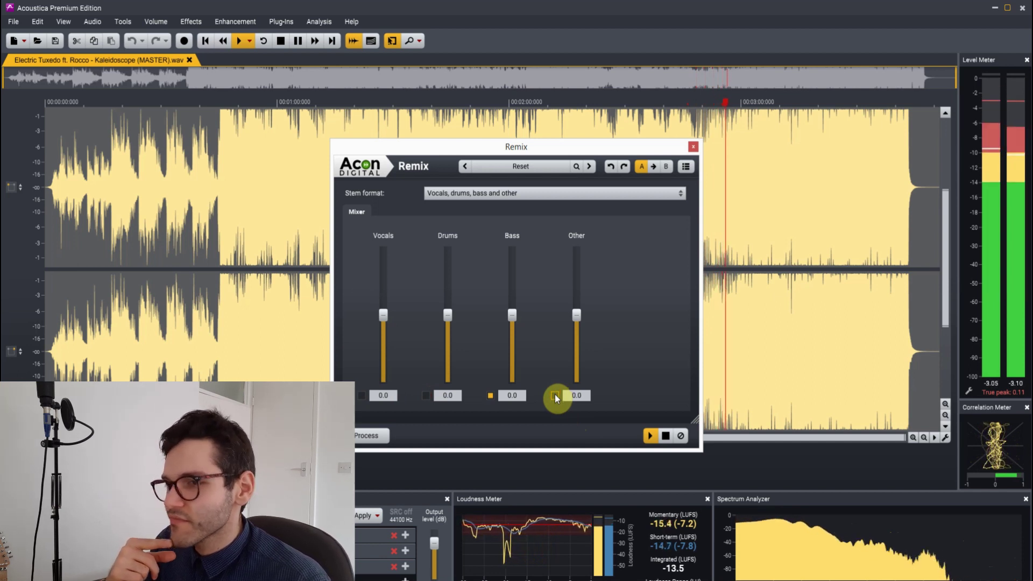
click(555, 395)
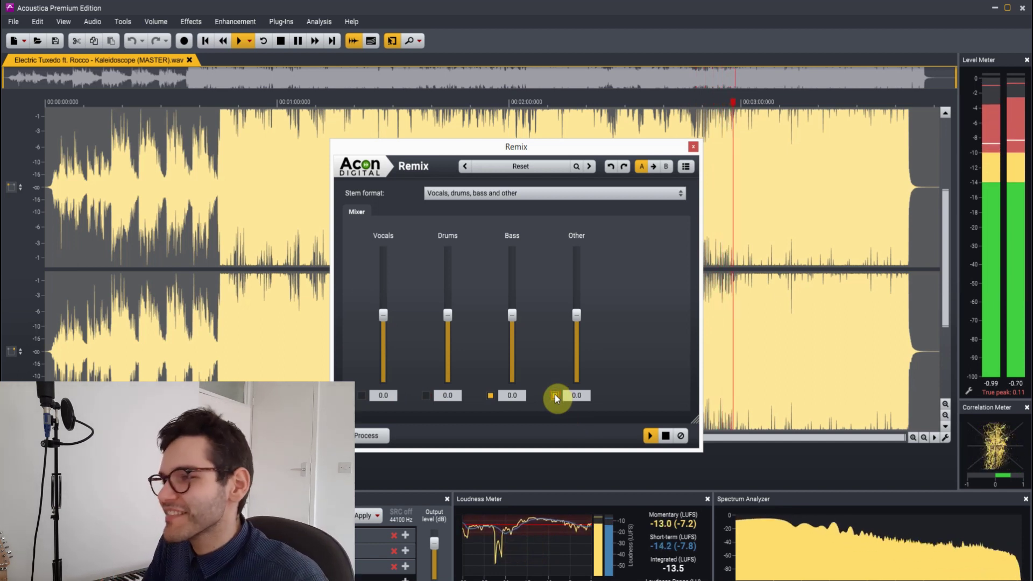
Mute Bass and enable Drums, comparing the Drums stem with and without Other.
click(491, 396)
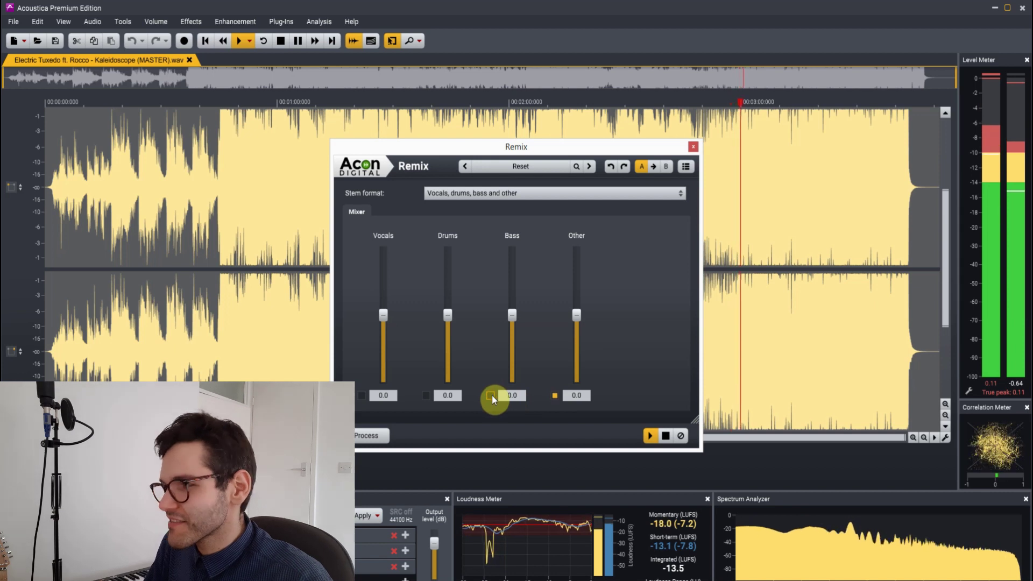
click(426, 396)
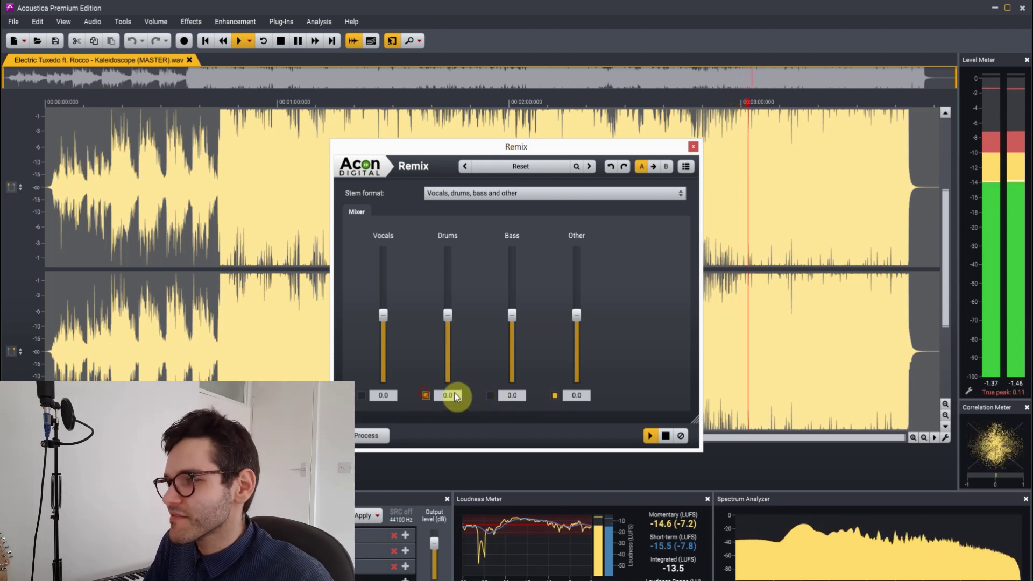
click(554, 396)
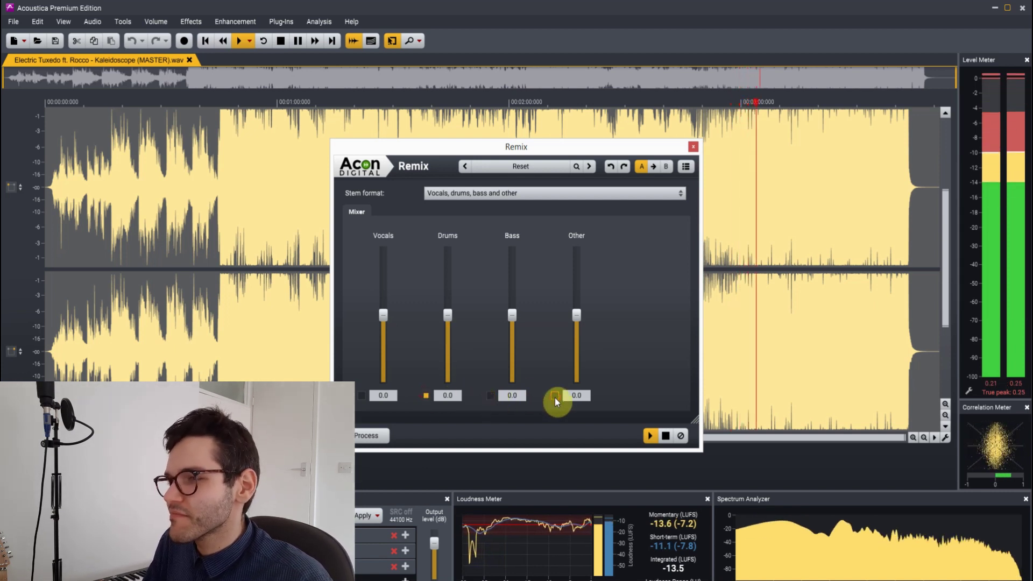
click(554, 396)
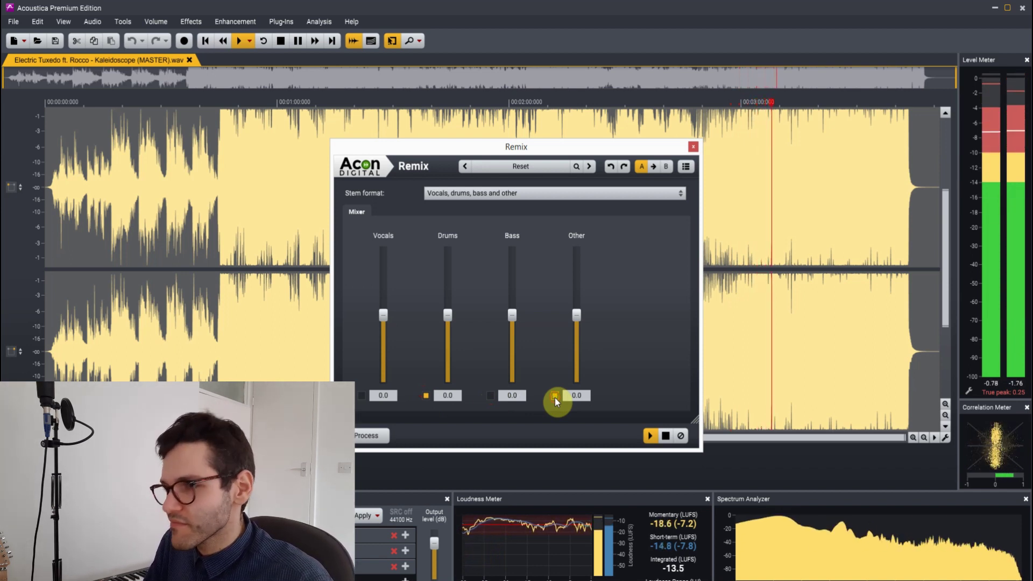
Replace Other with Bass alongside Drums, and swap Drums for Vocals to hear Vocals and Bass together.
click(555, 396)
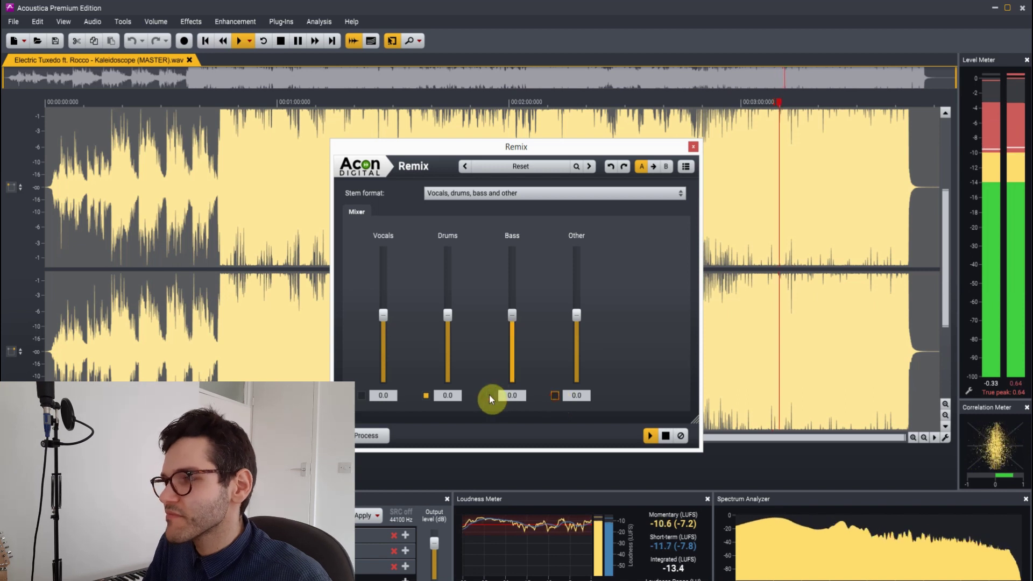
click(491, 397)
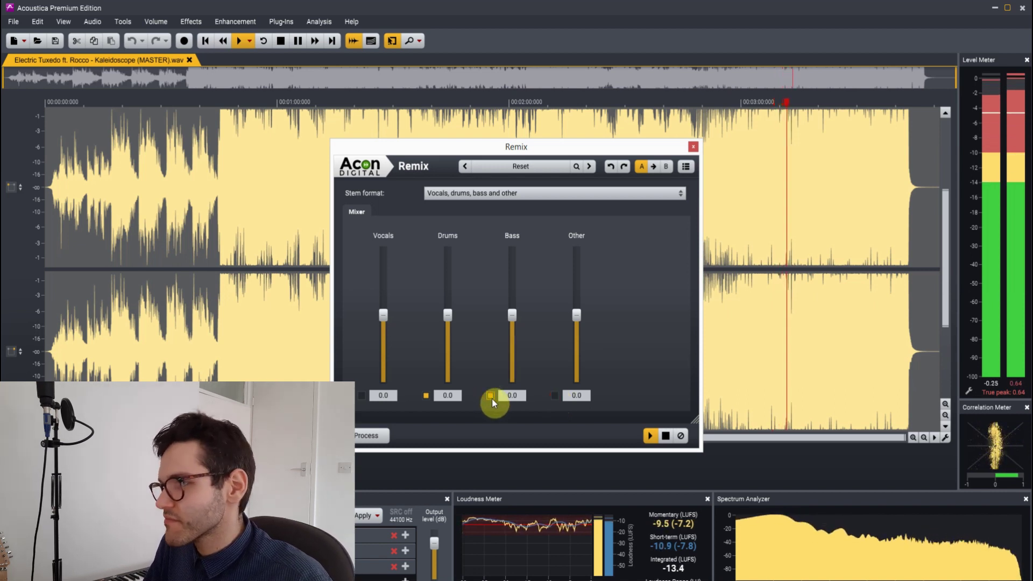
click(361, 396)
click(426, 396)
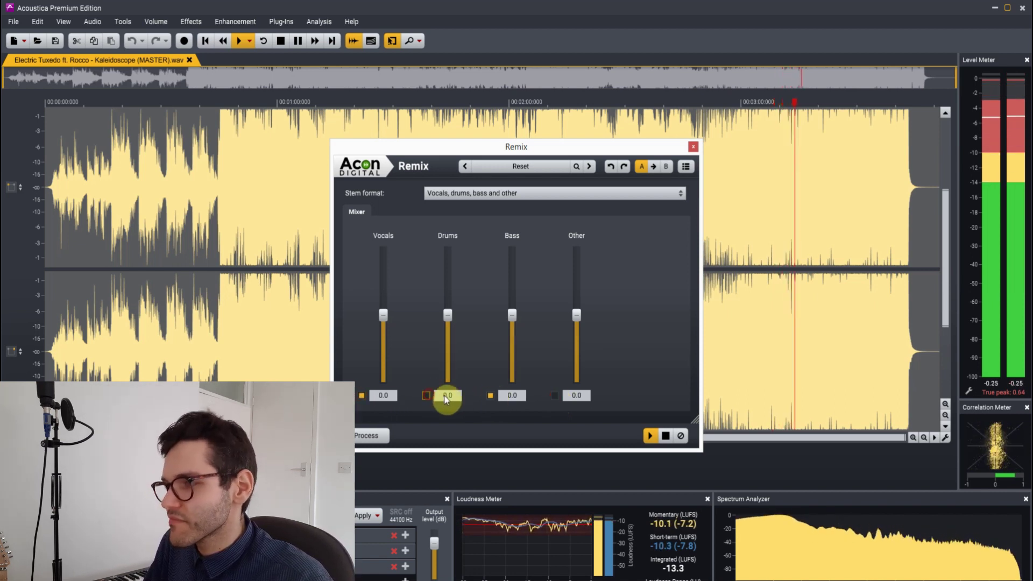
Mute Bass to isolate the Vocals stem, and re-enable Drums, Bass and Other to hear all four stems.
click(490, 397)
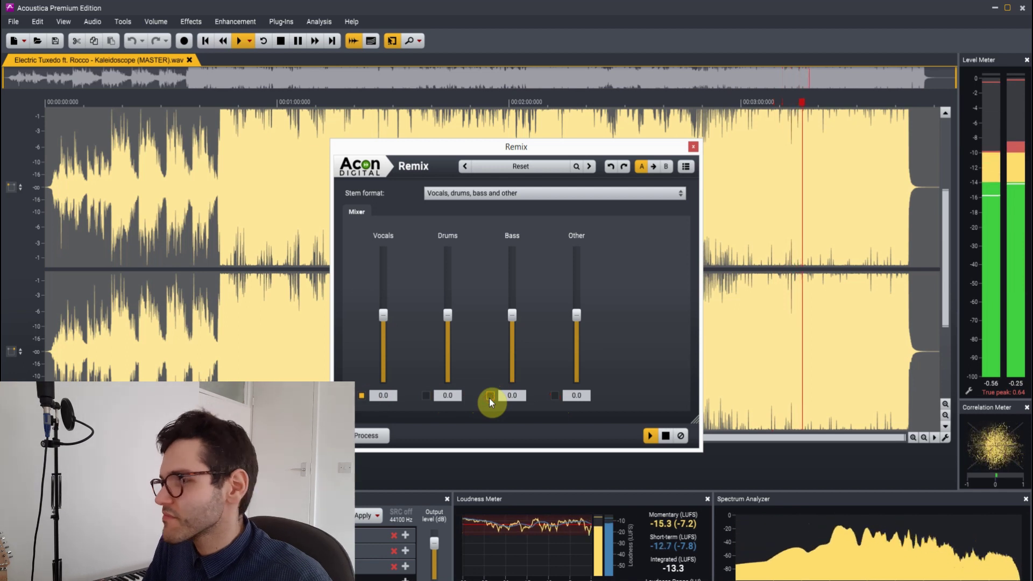
click(426, 396)
click(490, 396)
click(555, 395)
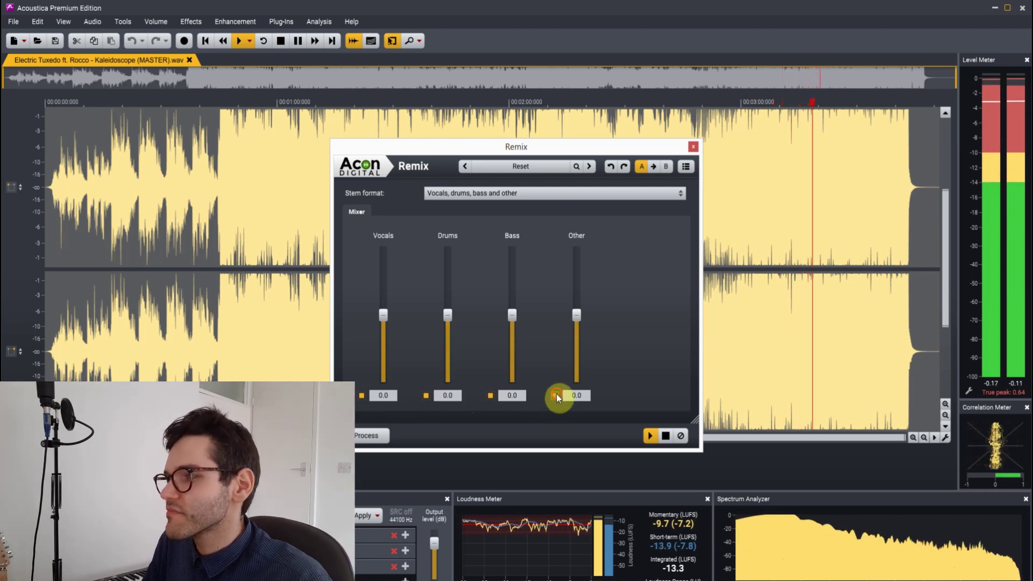
Mute Vocals to hear the instrumental, comparing Bass and Other with and without Drums.
click(360, 395)
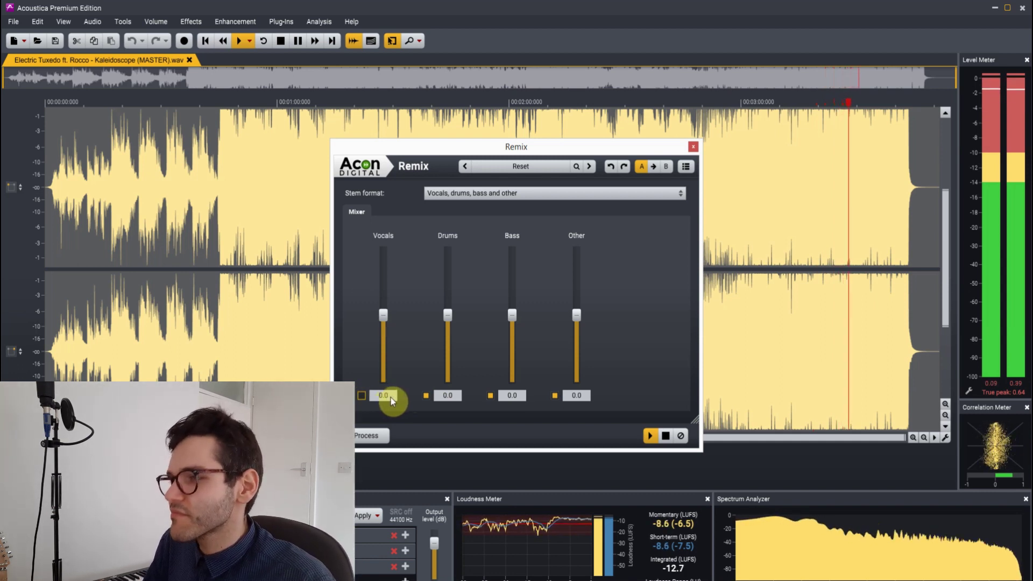
click(425, 395)
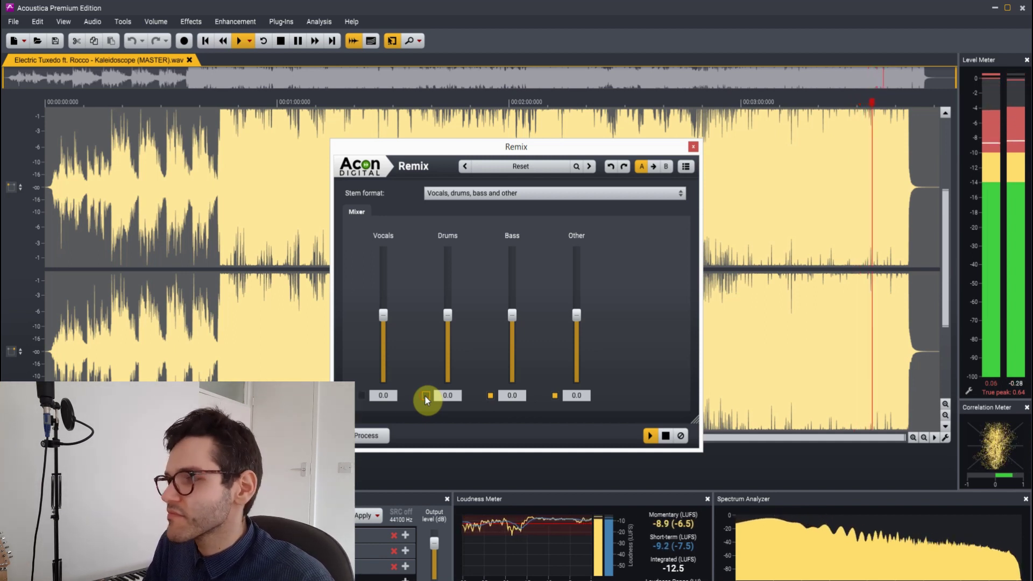
click(425, 395)
Mute Bass and Other to isolate the Drums stem, and bring Bass back in with it.
click(490, 395)
click(554, 395)
click(489, 395)
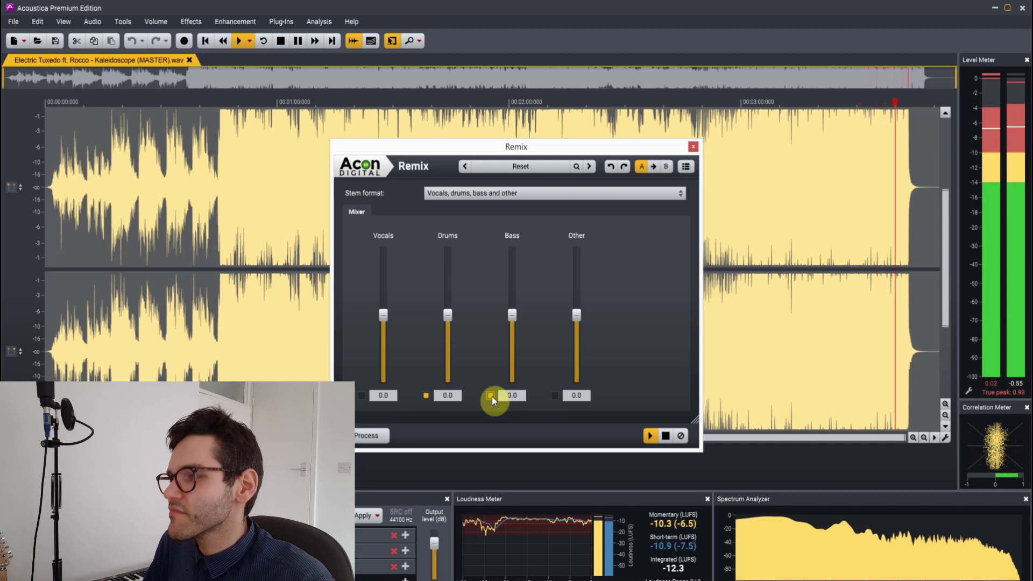
Mute Bass and Drums and enable Vocals to hear the Vocals stem alone.
click(491, 395)
click(426, 396)
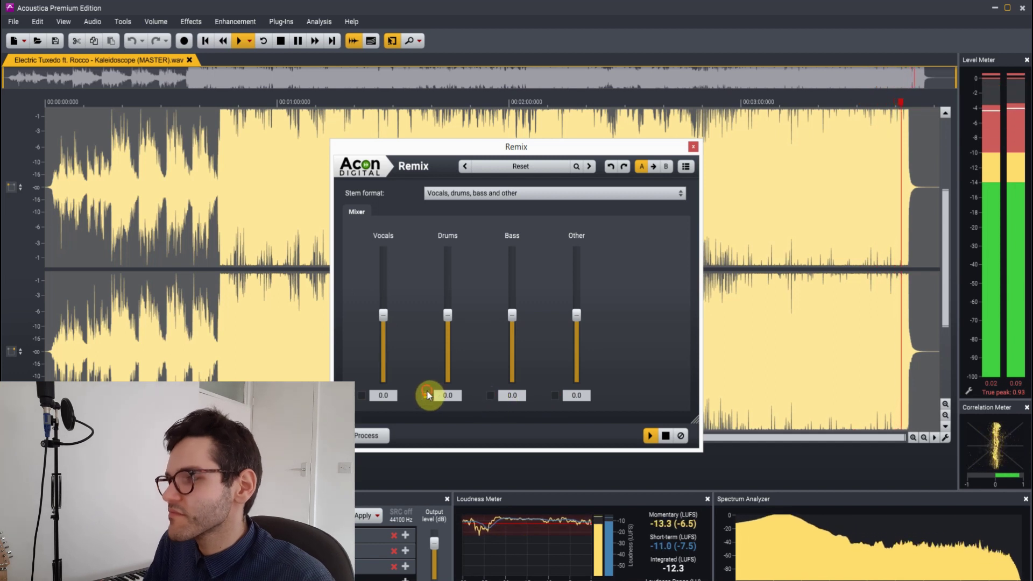
click(361, 395)
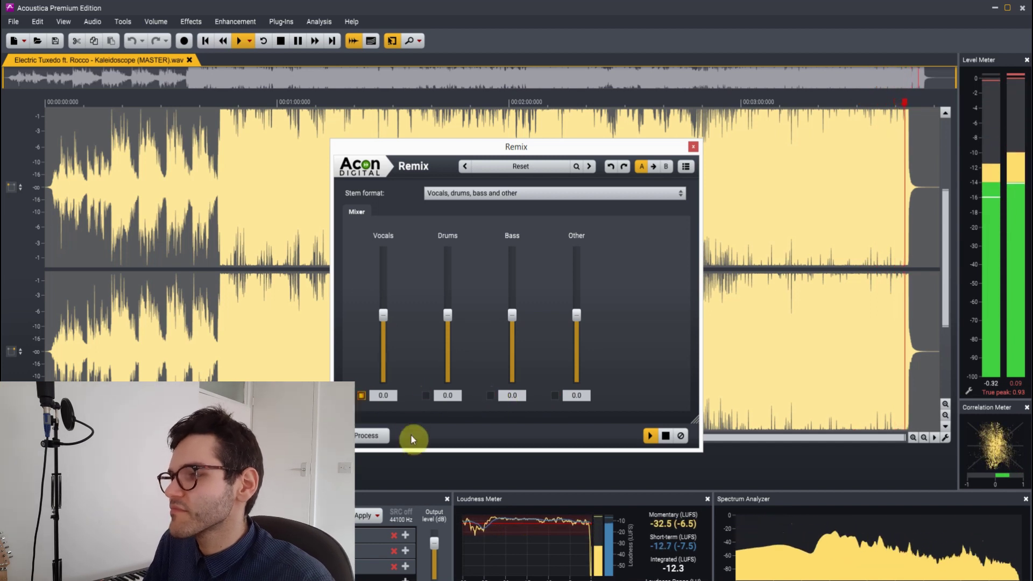
Re-enable Drums, Bass and Other alongside Vocals, and stop the Remix preview playback.
click(425, 395)
click(490, 395)
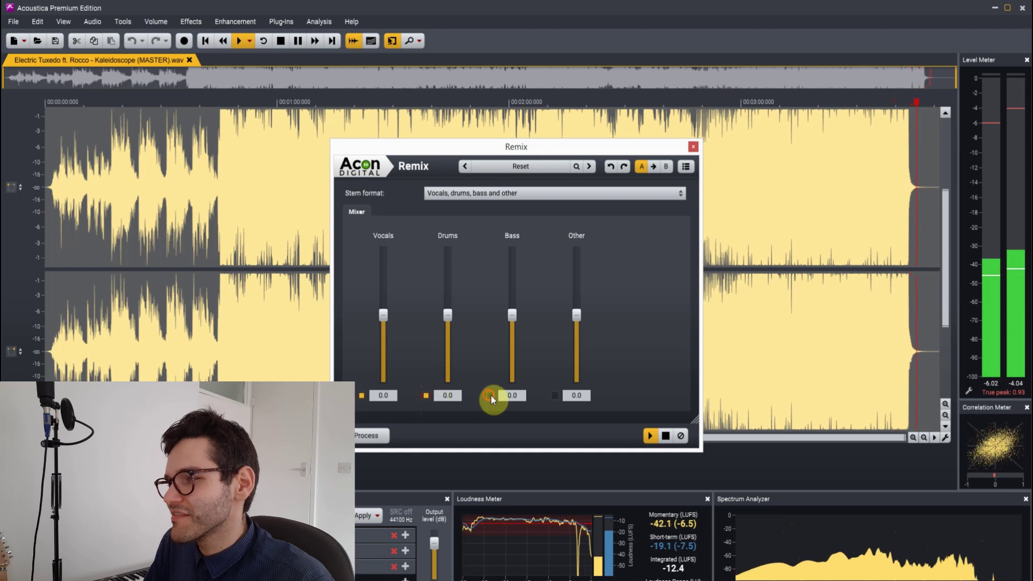
click(554, 396)
click(666, 436)
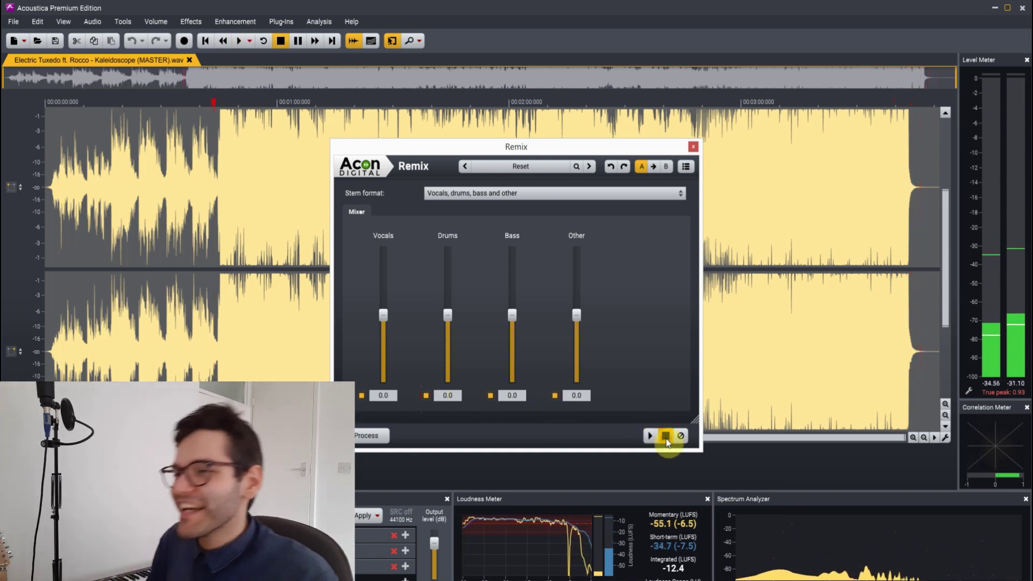